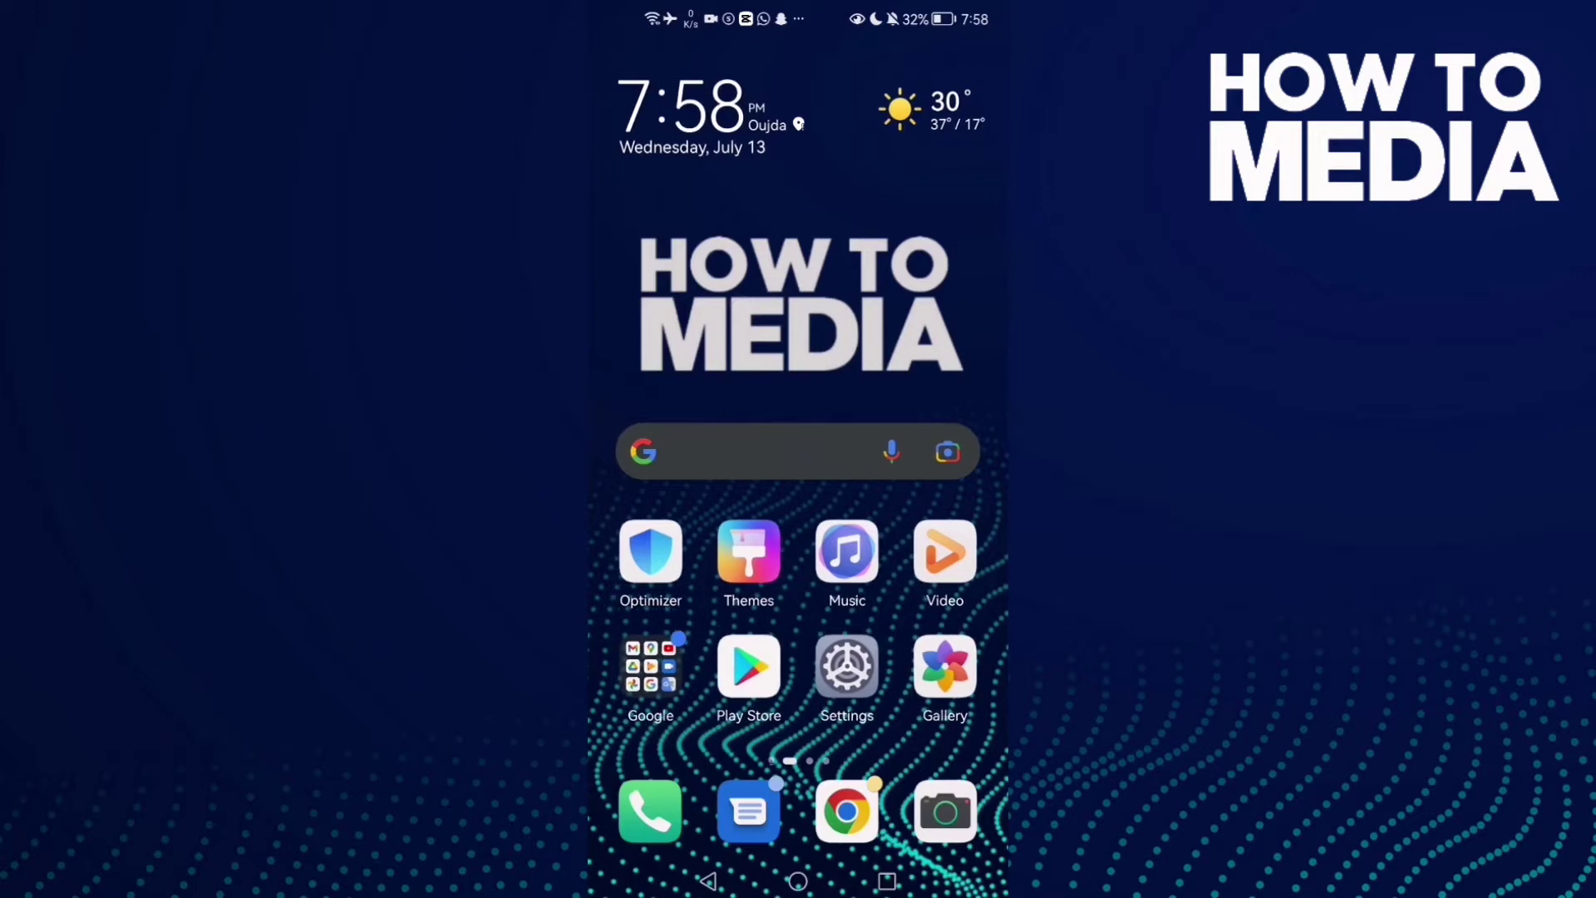
Launch TikTok from the second home page and show your profile
drag(924, 561, 674, 561)
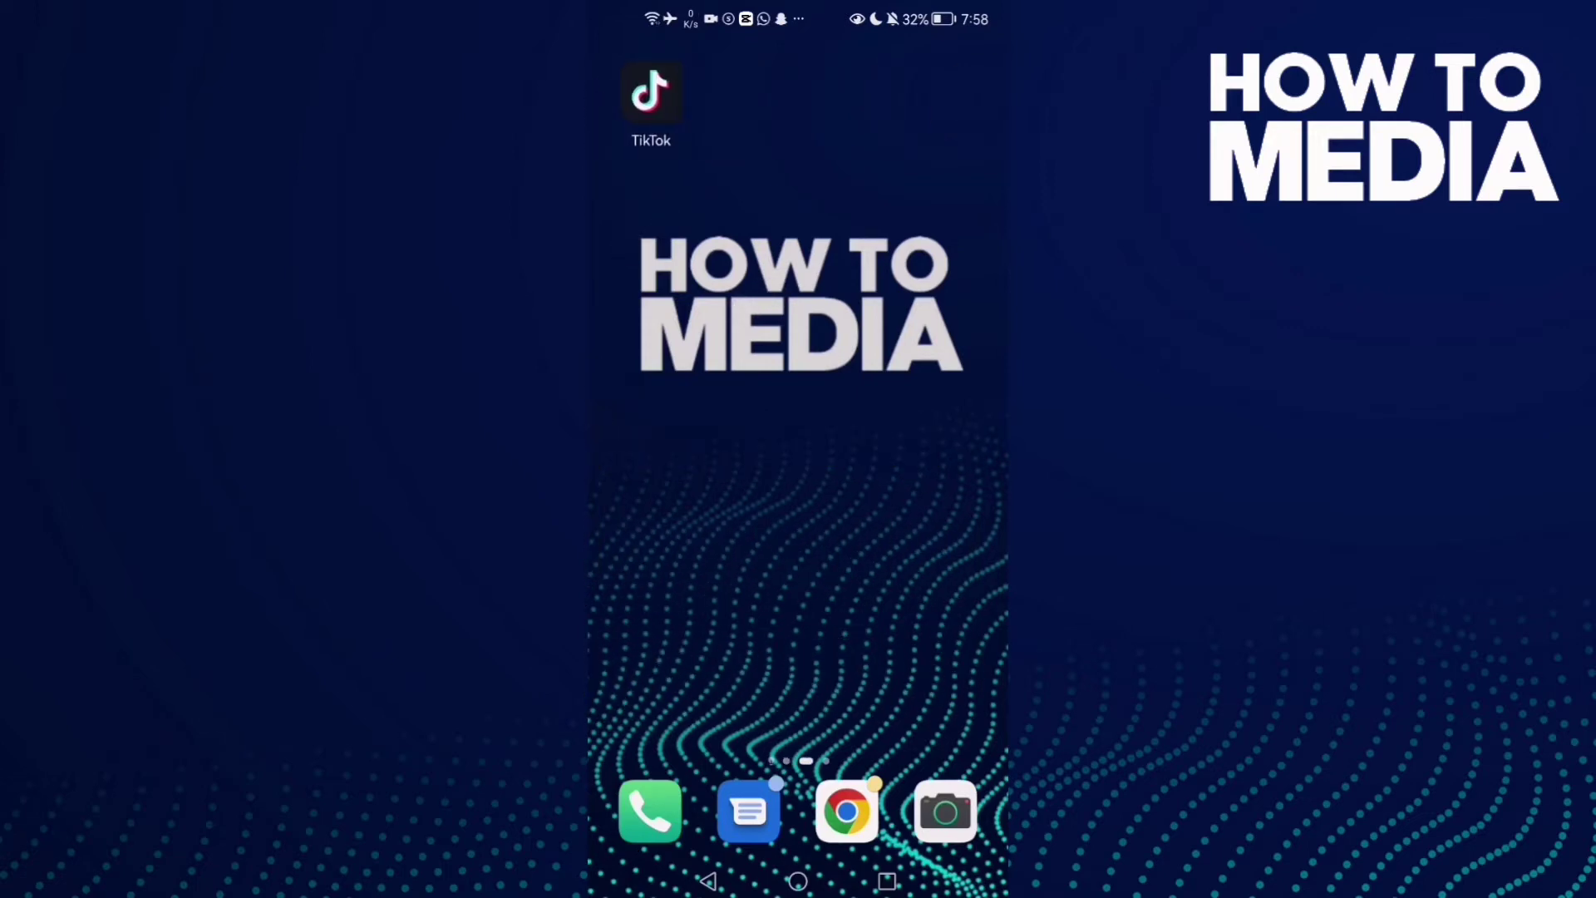
click(649, 94)
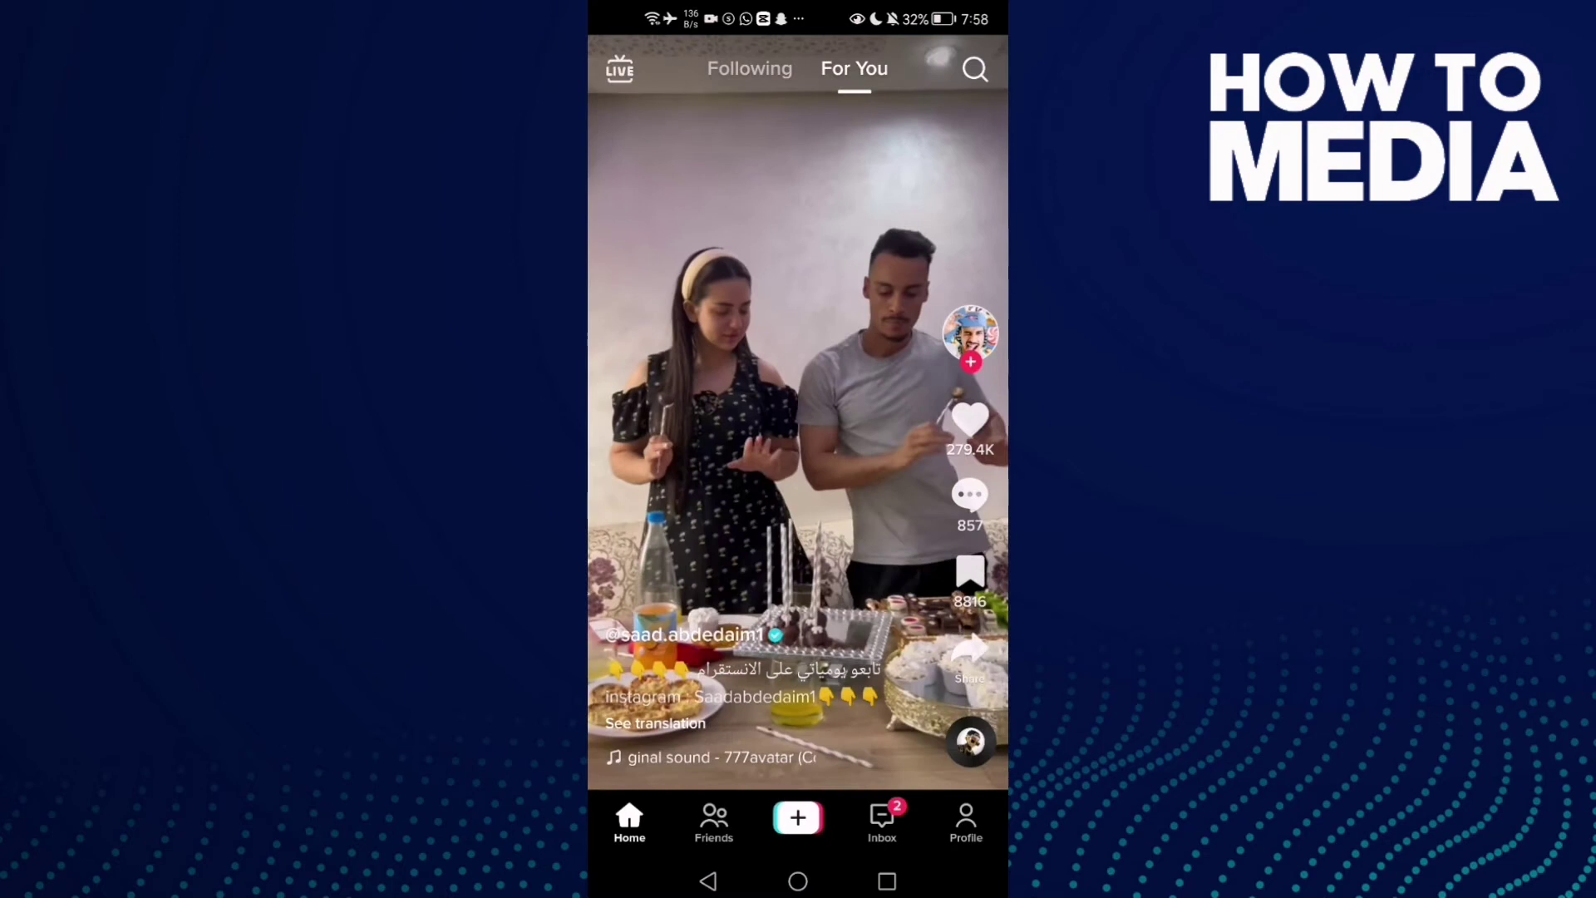
click(967, 823)
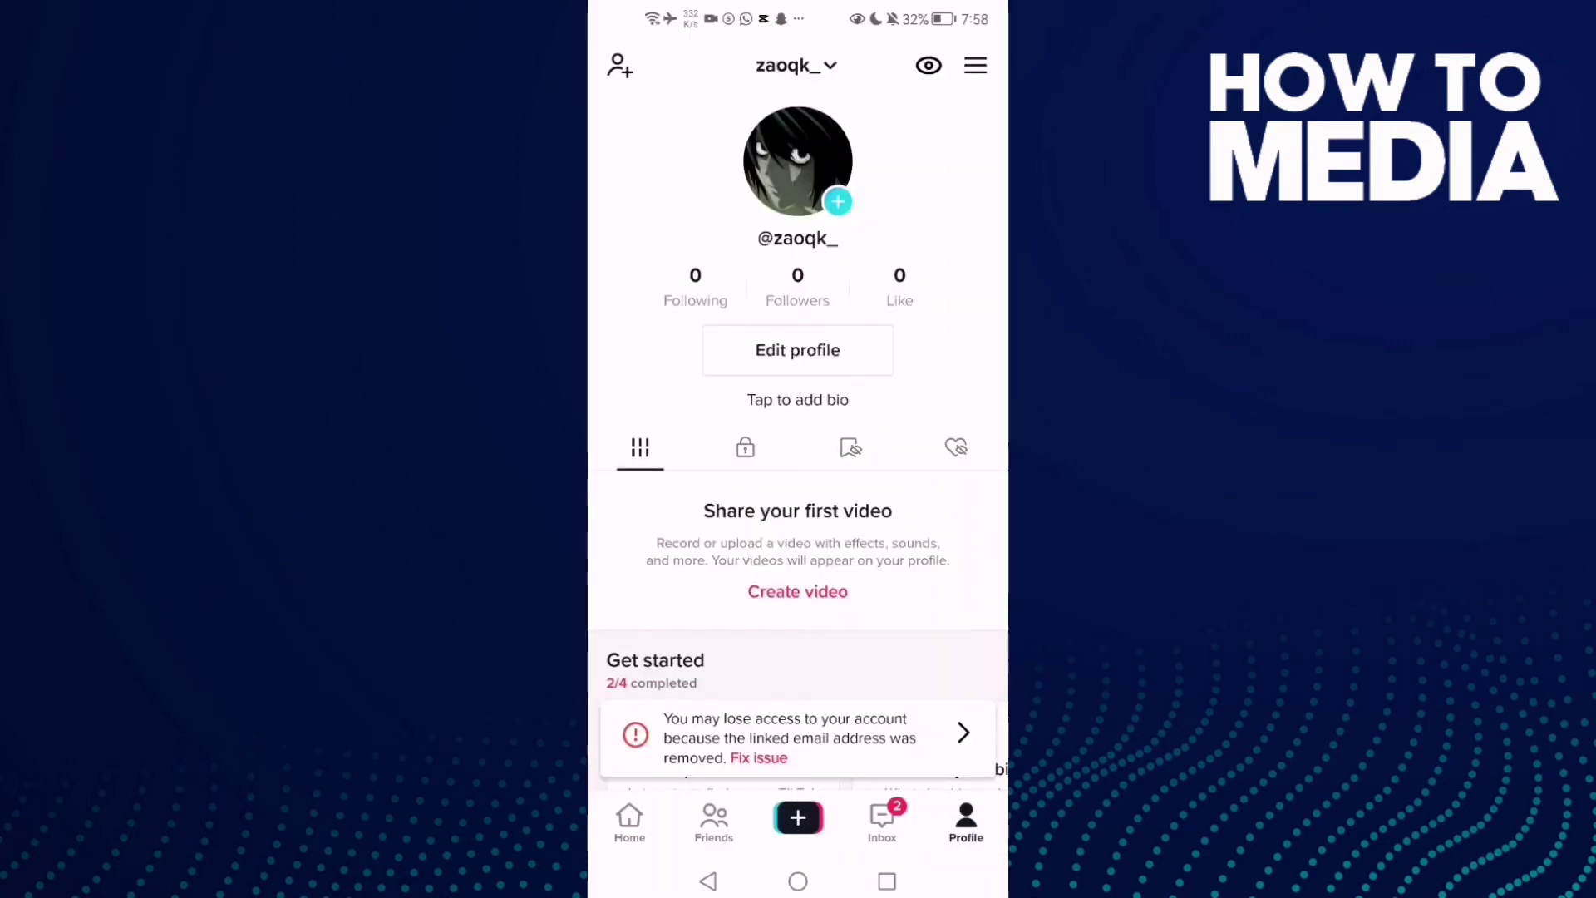
Go to the Privacy page under TikTok's Settings and privacy menu
click(975, 65)
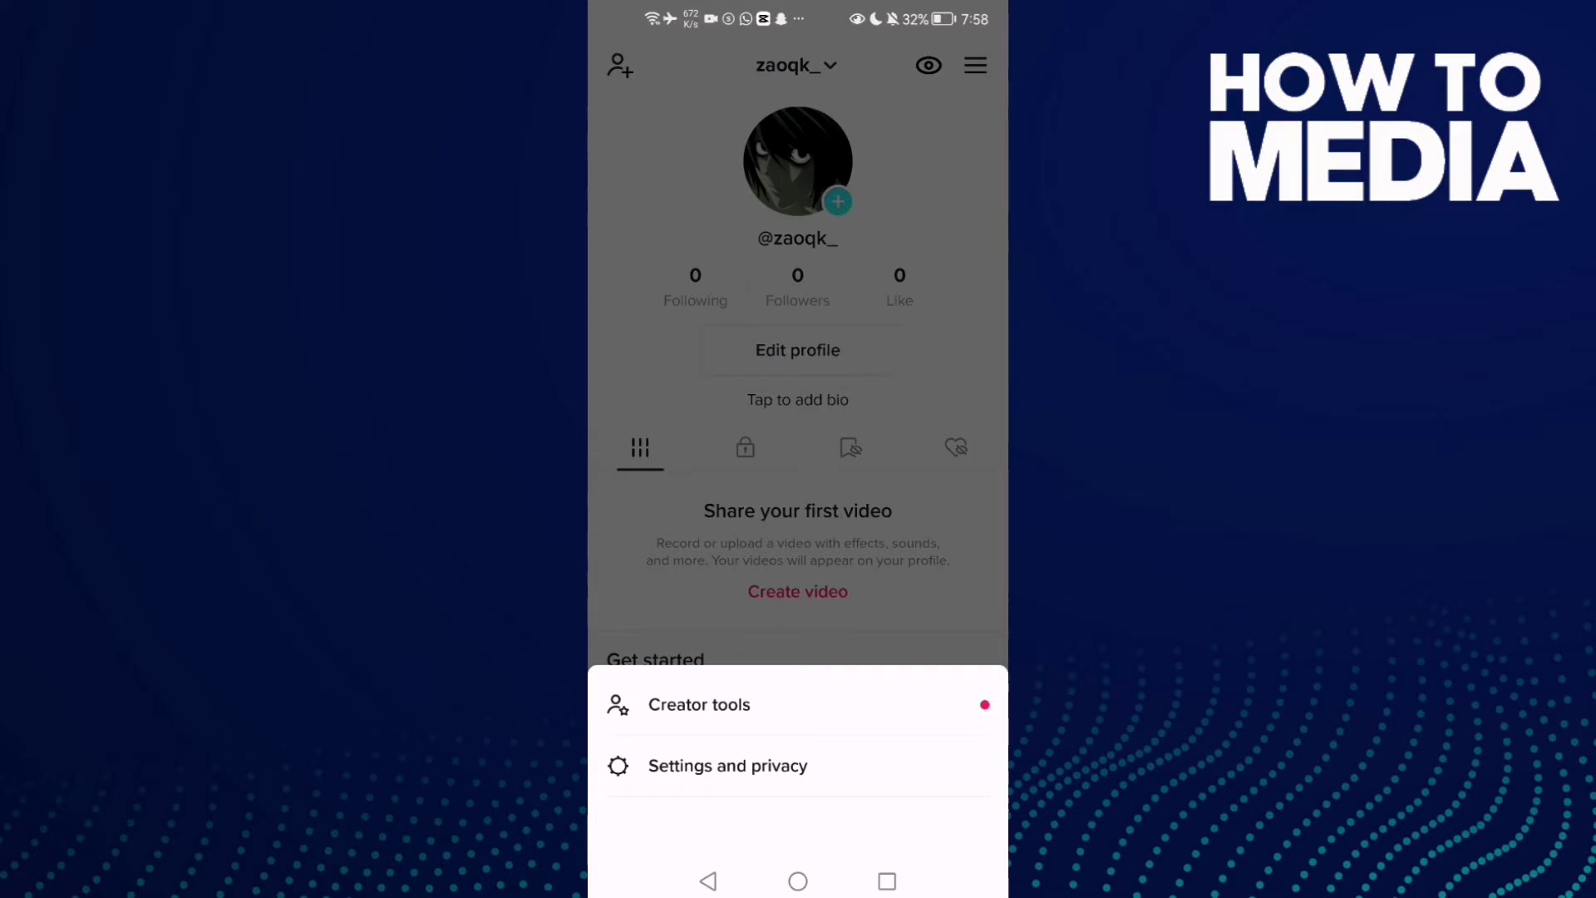
click(801, 765)
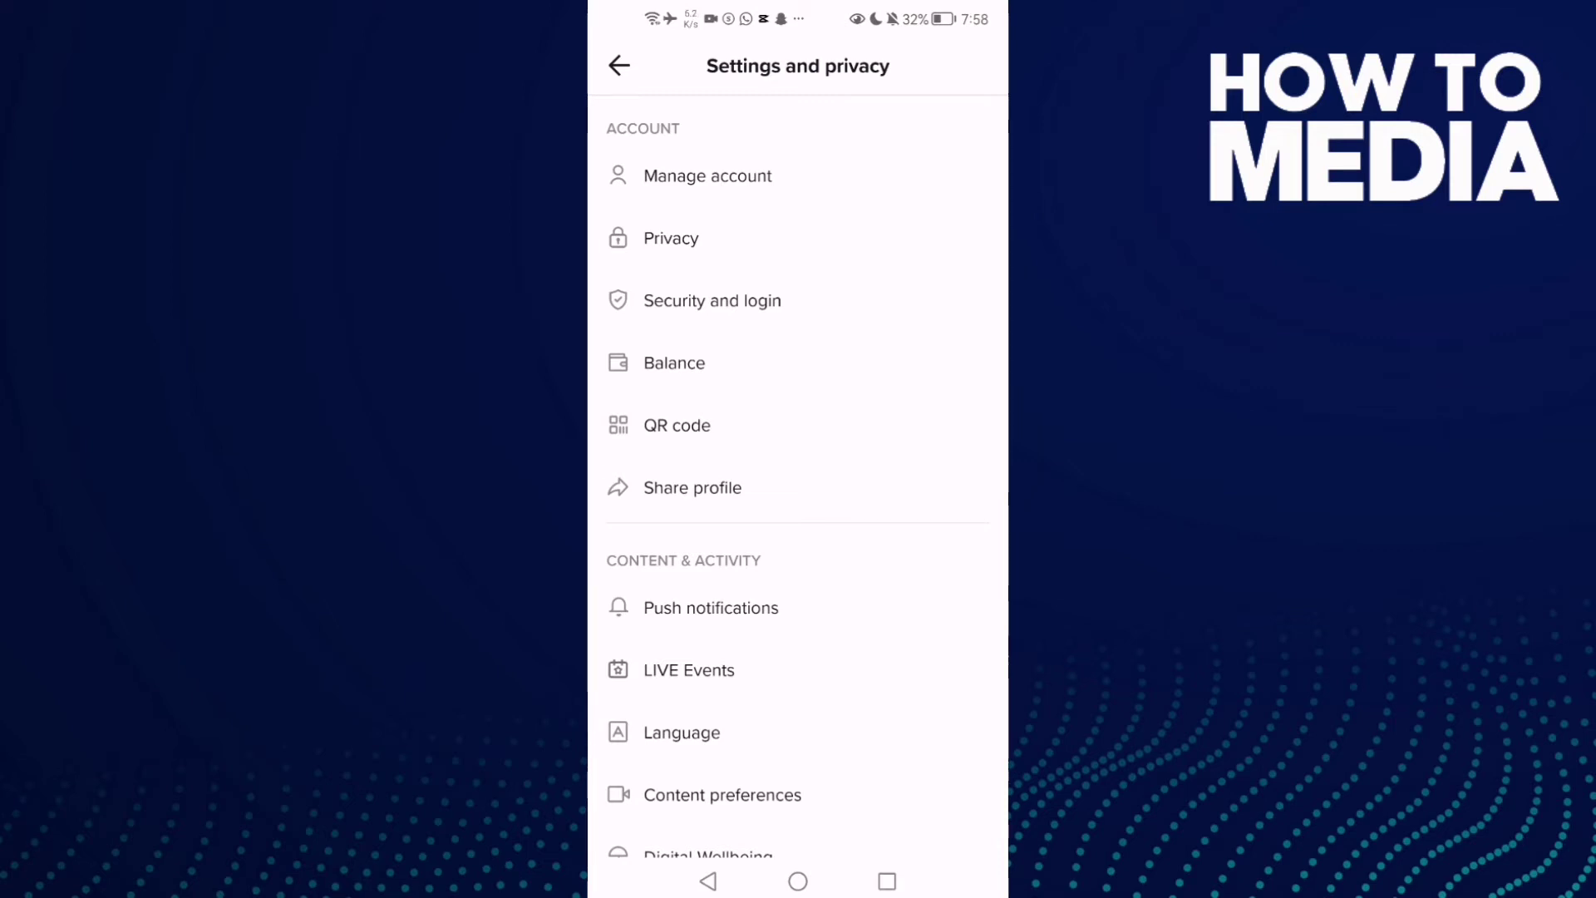
click(848, 225)
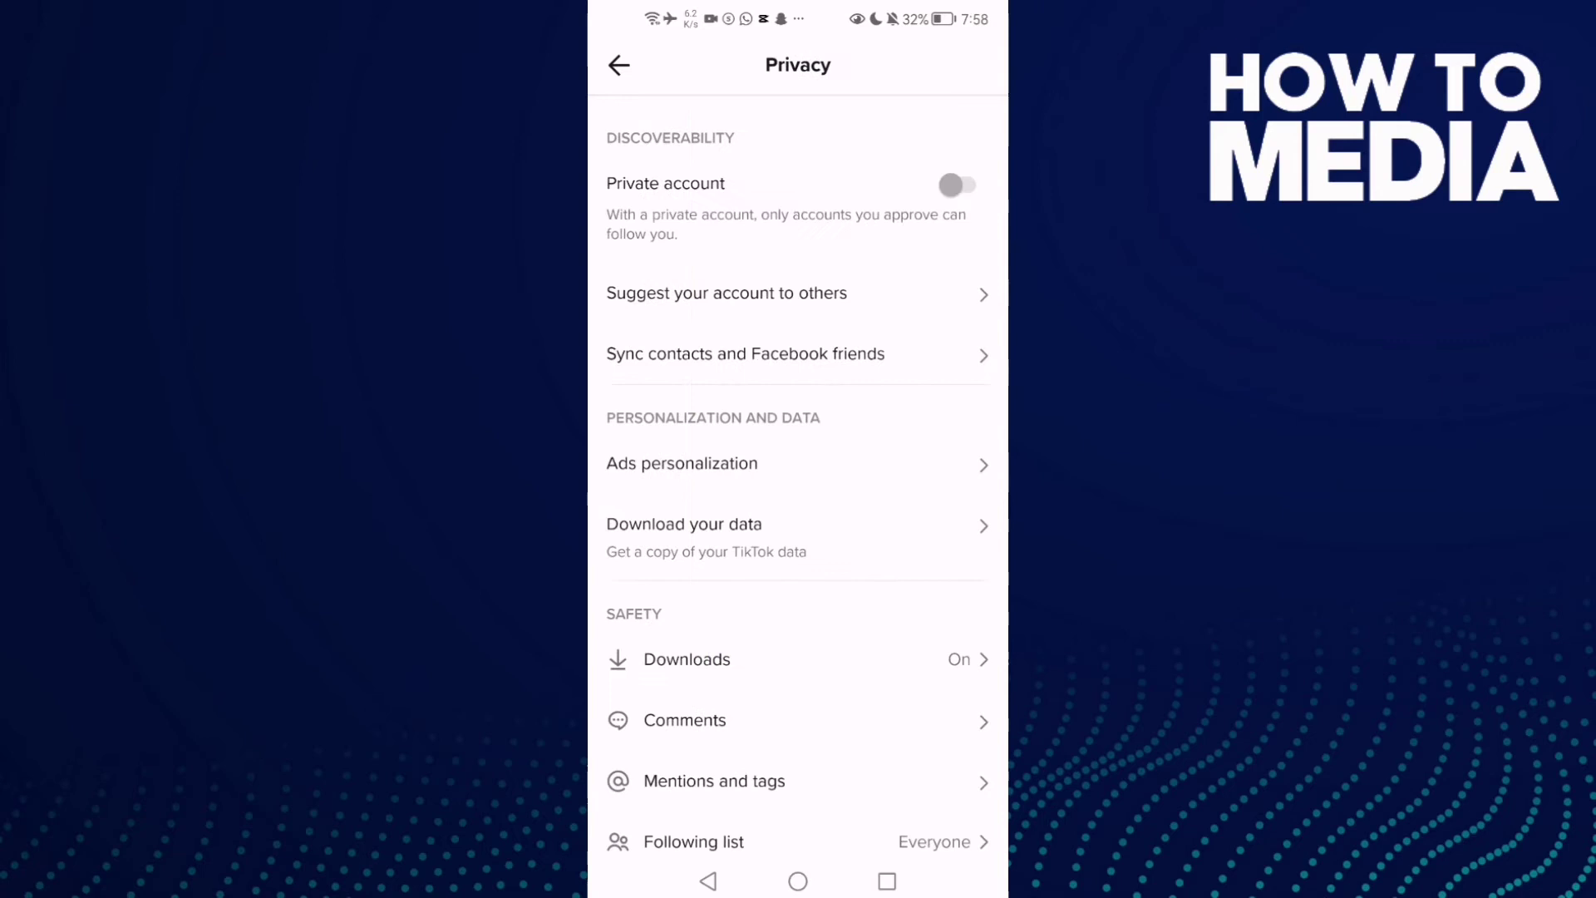
scroll(933, 393, down, 4)
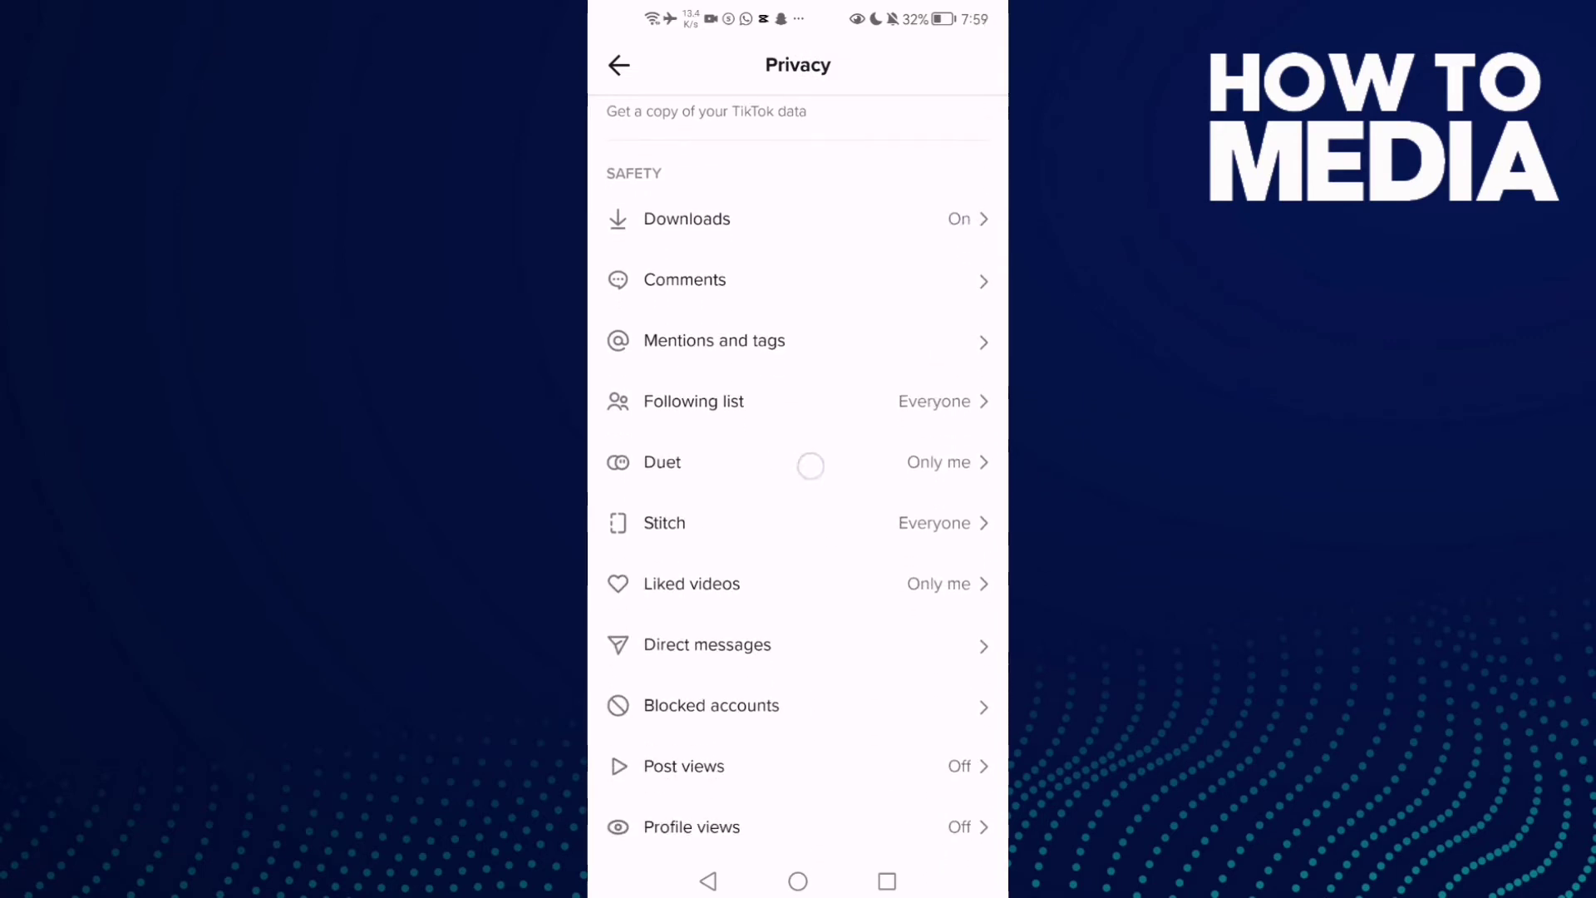
Change the Duet permission from Only me to Everyone
click(819, 461)
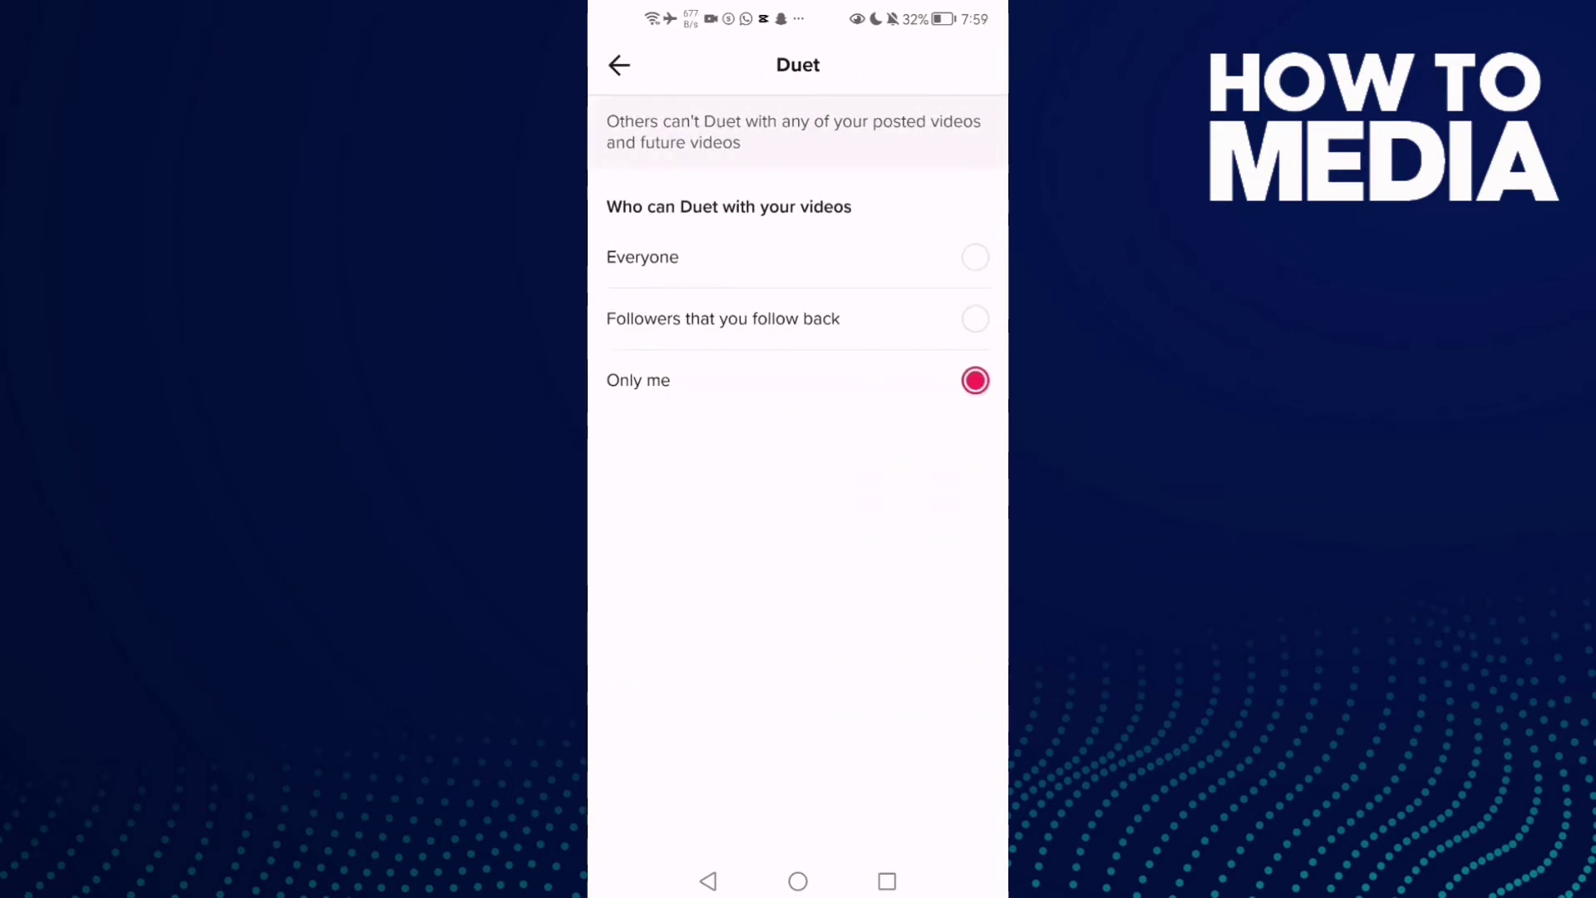
drag(787, 246, 840, 232)
click(749, 258)
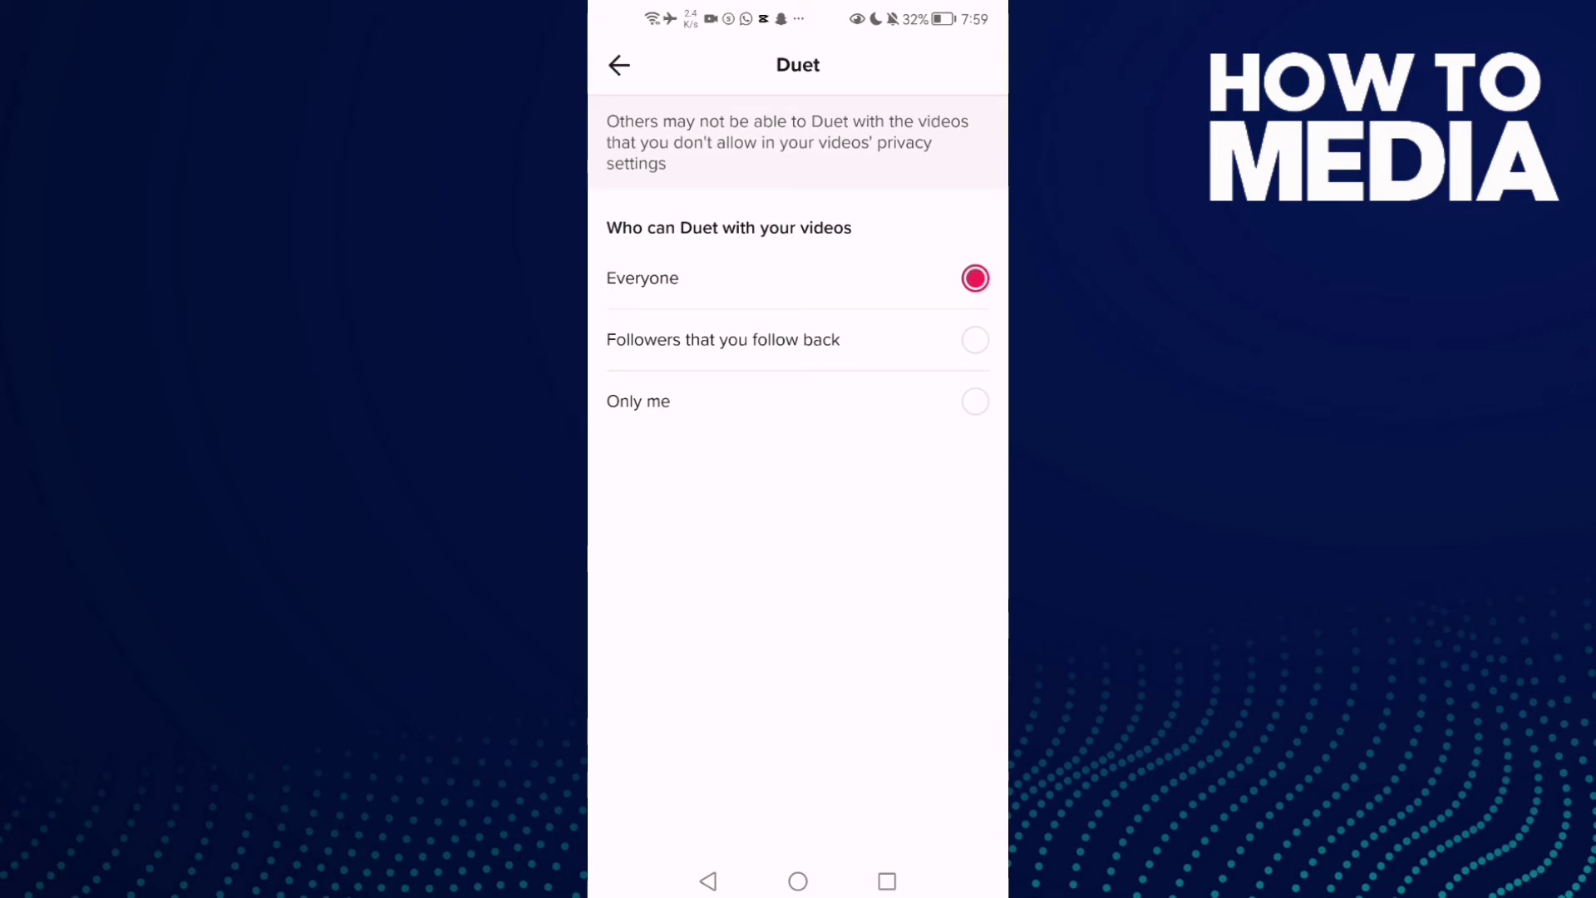
Back out of the Duet page and return to the Android home screen
click(707, 880)
click(798, 880)
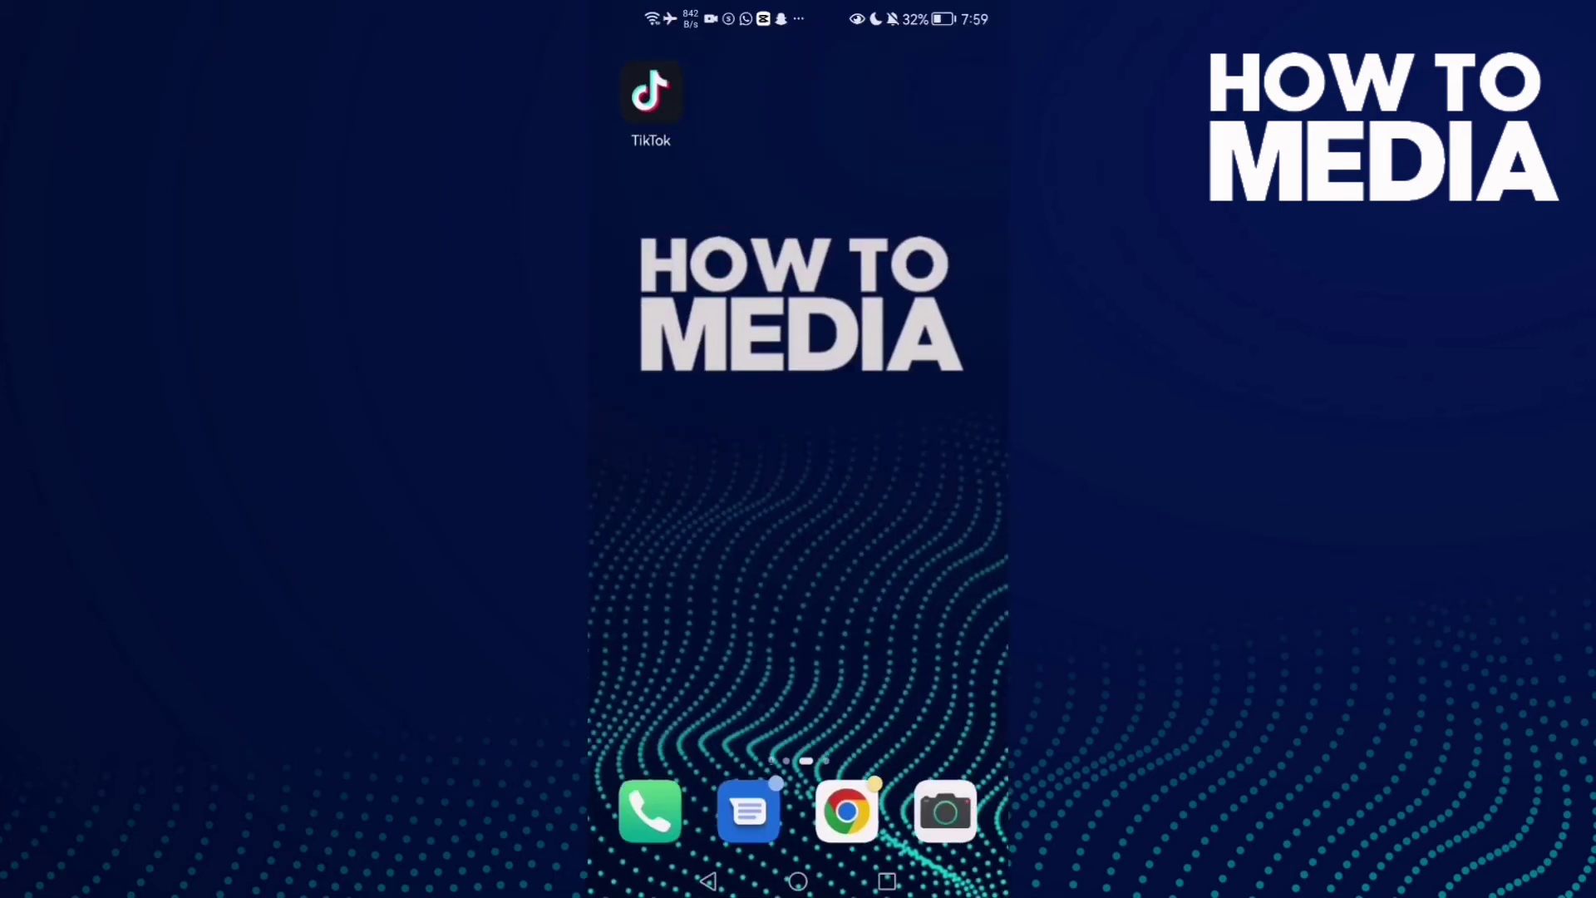